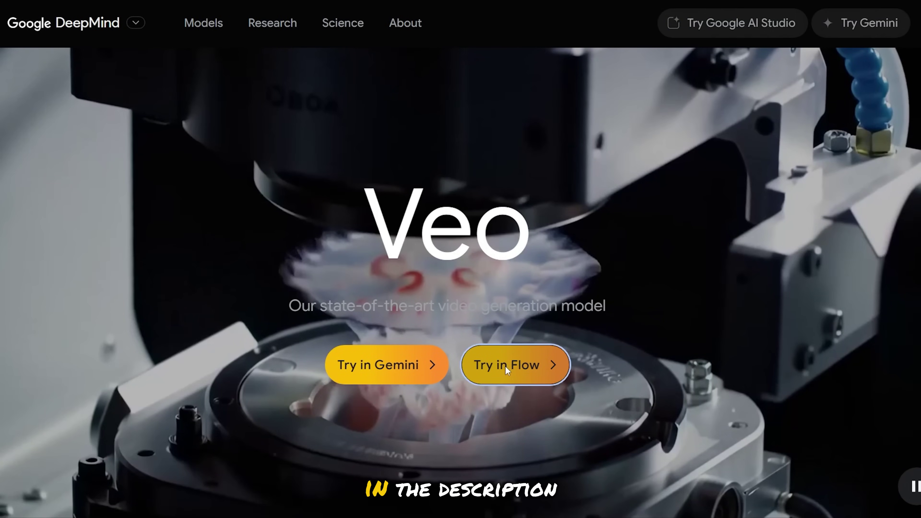
Step: Open Flow from the Veo page, leave both e-mail options unticked and accept the privacy policy
click(506, 370)
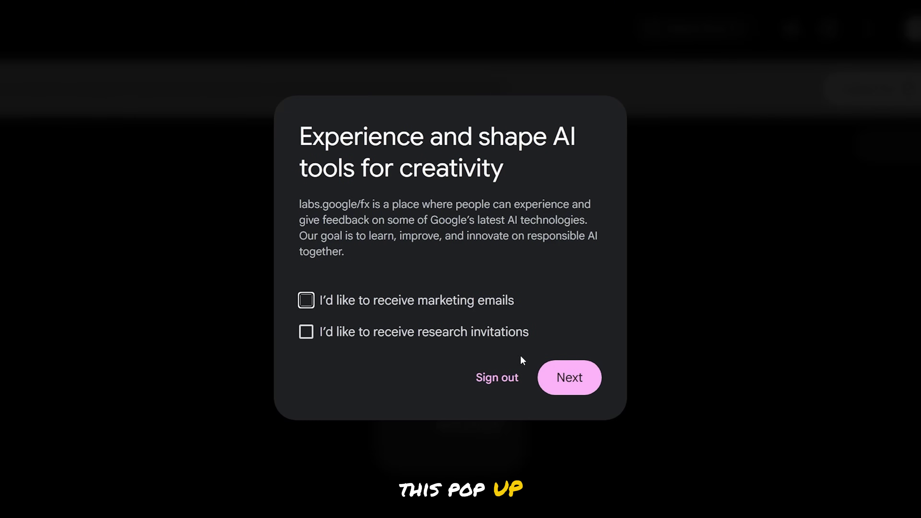
click(569, 377)
scroll(580, 284, down, 10)
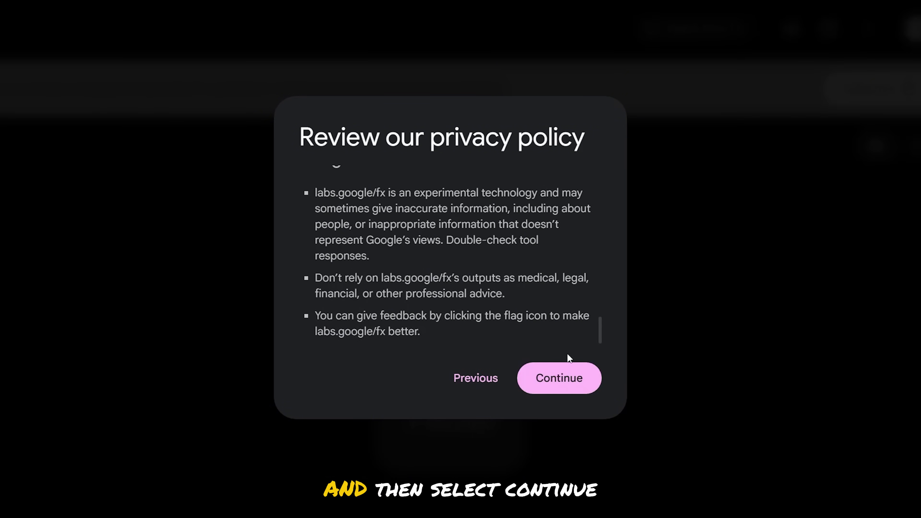
click(567, 380)
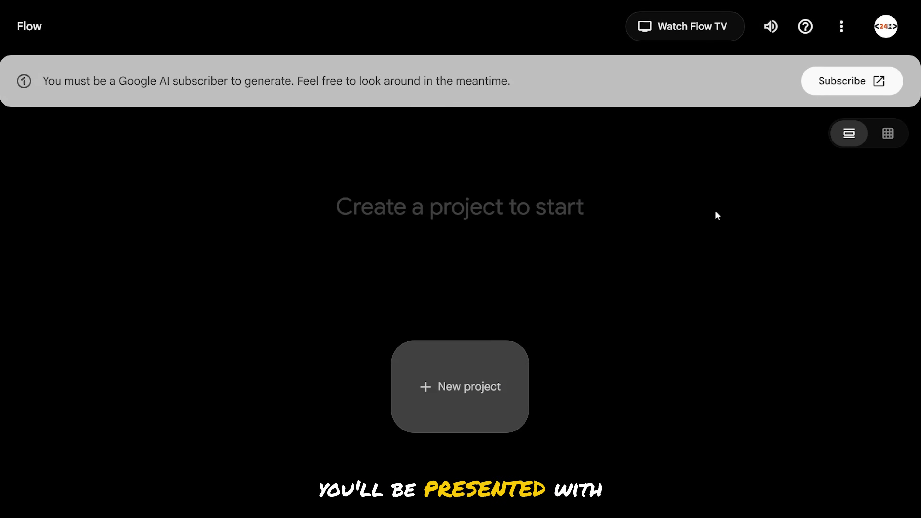
Step: Open the Google AI subscription page and review the Google AI Pro and Google AI Ultra plans
click(883, 86)
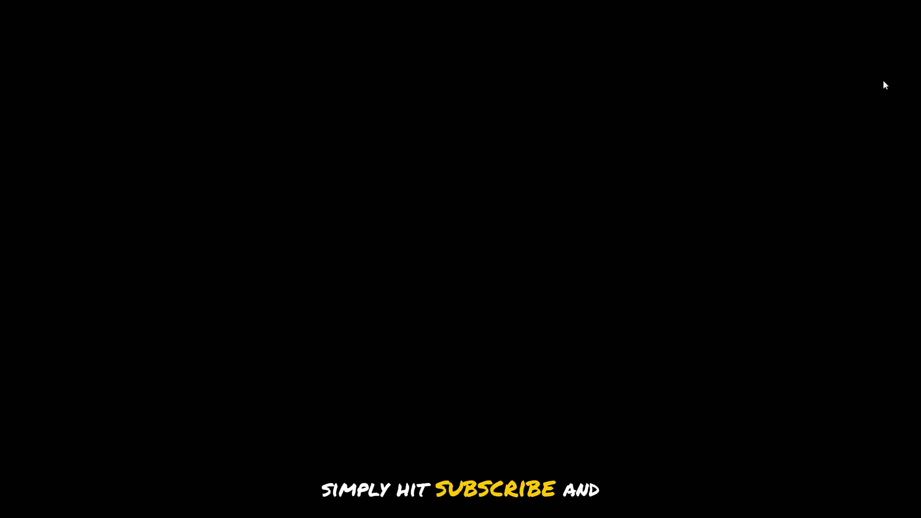
scroll(461, 259, down, 5)
scroll(461, 259, down, 4)
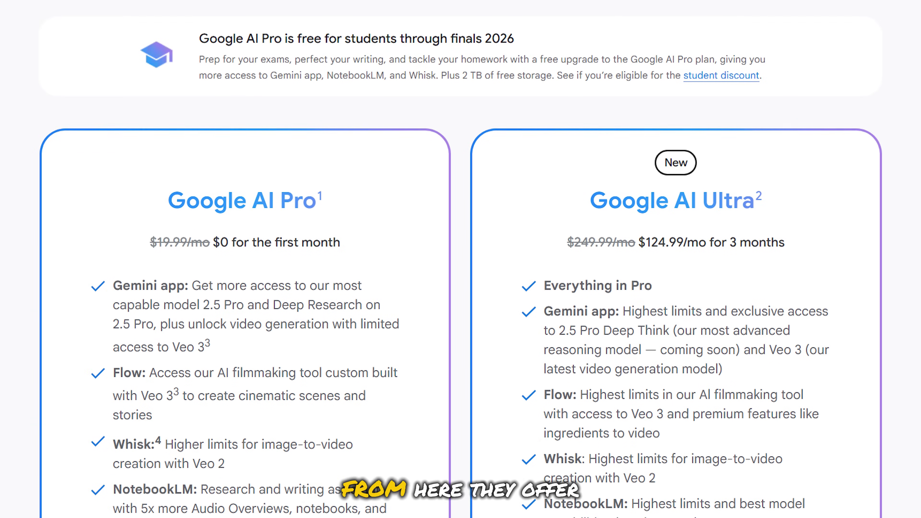
scroll(460, 259, down, 1)
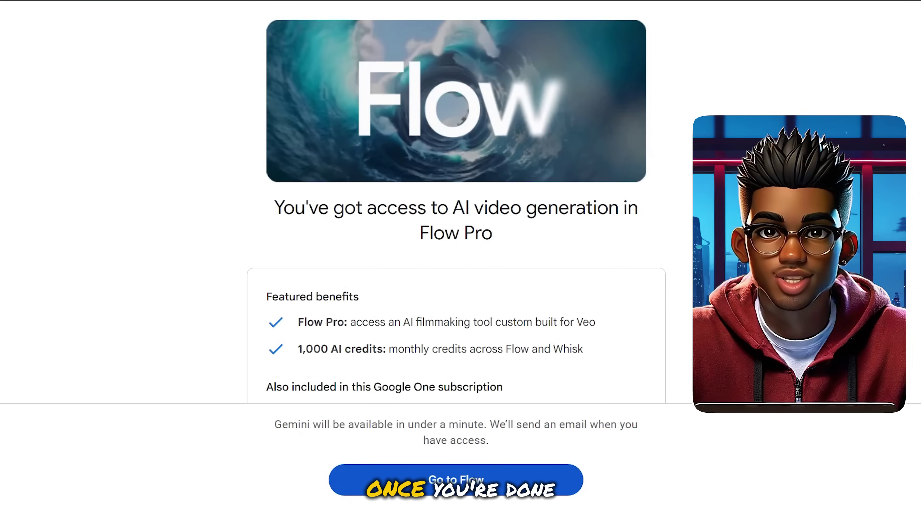
Step: Go to Flow from the subscription confirmation page and create a new project
scroll(541, 491, down, 5)
click(541, 492)
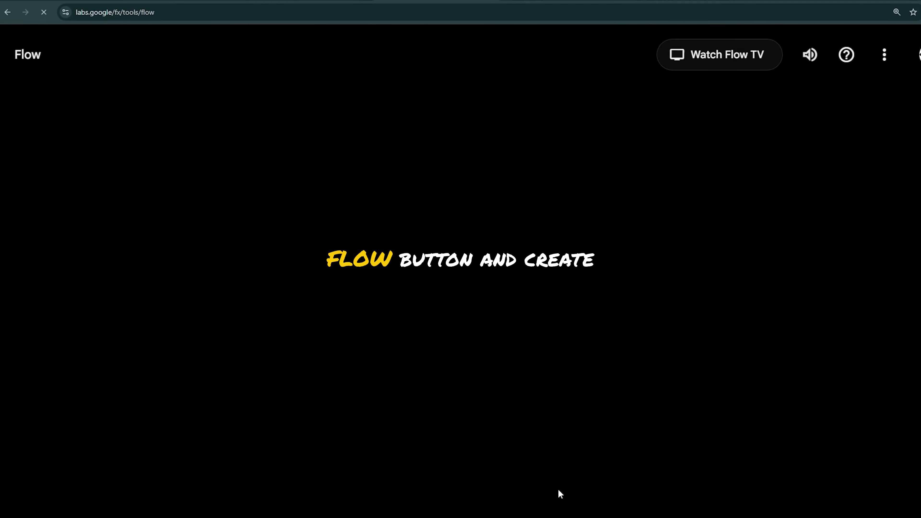
click(465, 427)
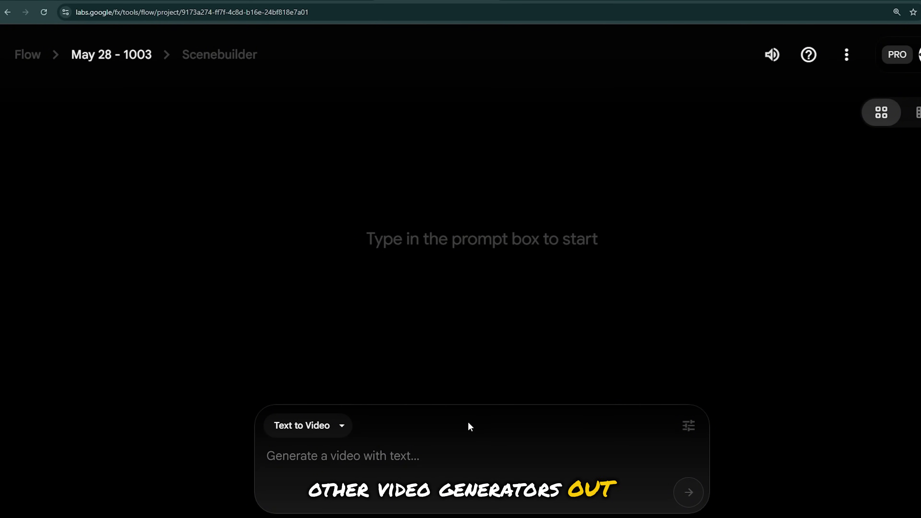
Step: Choose Text to Video as the generation mode and set the outputs per prompt to 1
click(313, 428)
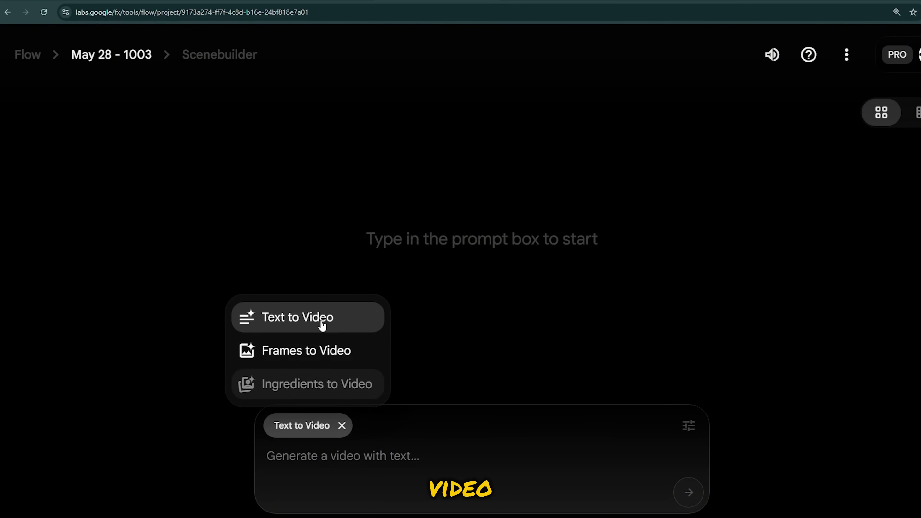
mouse_move(310, 393)
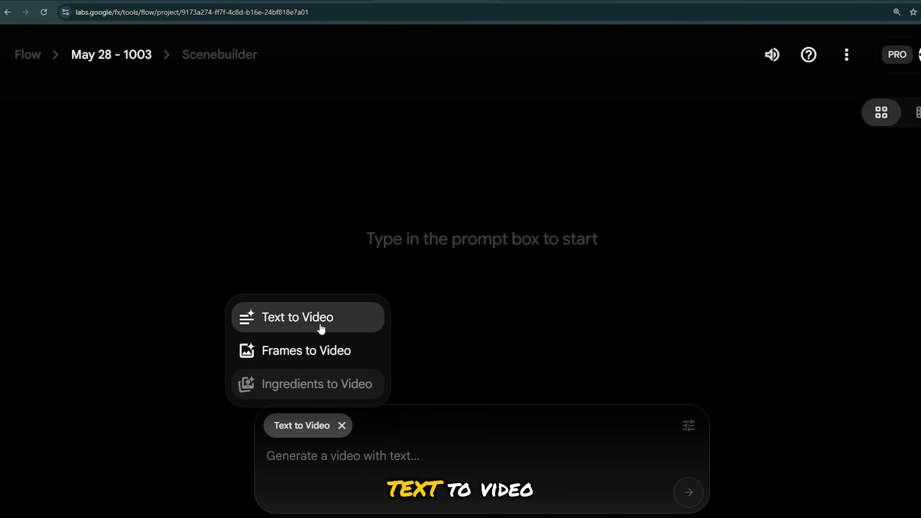
click(319, 323)
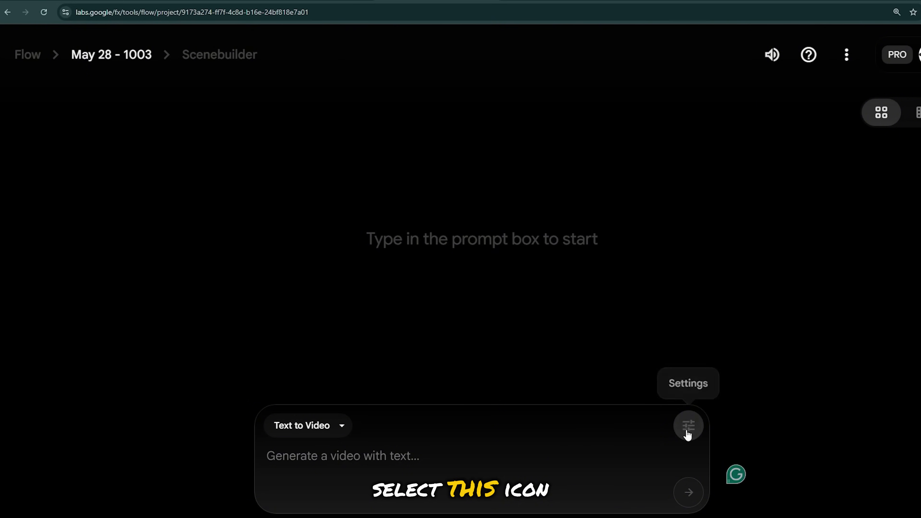
click(687, 430)
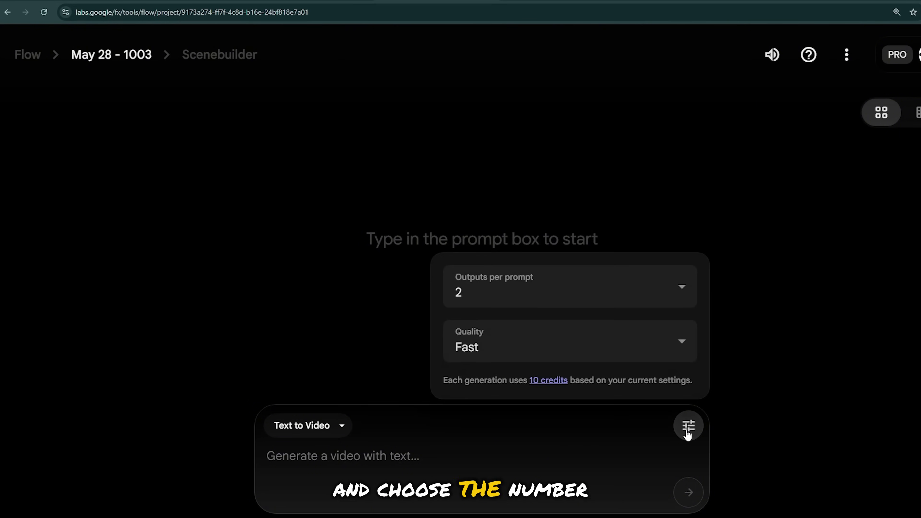
click(681, 287)
click(570, 135)
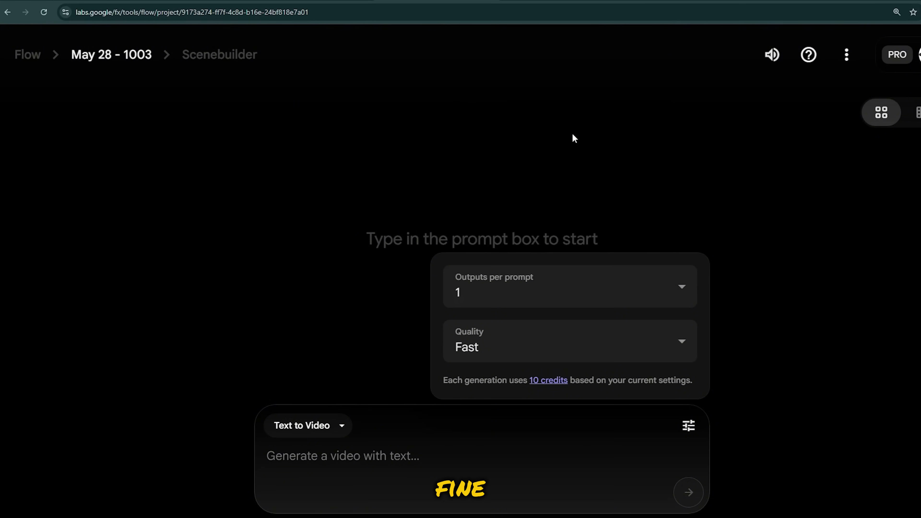
Step: Try the Fast, Quality and Highest Quality (Experimental Audio) options to compare the credits each generation uses
click(570, 343)
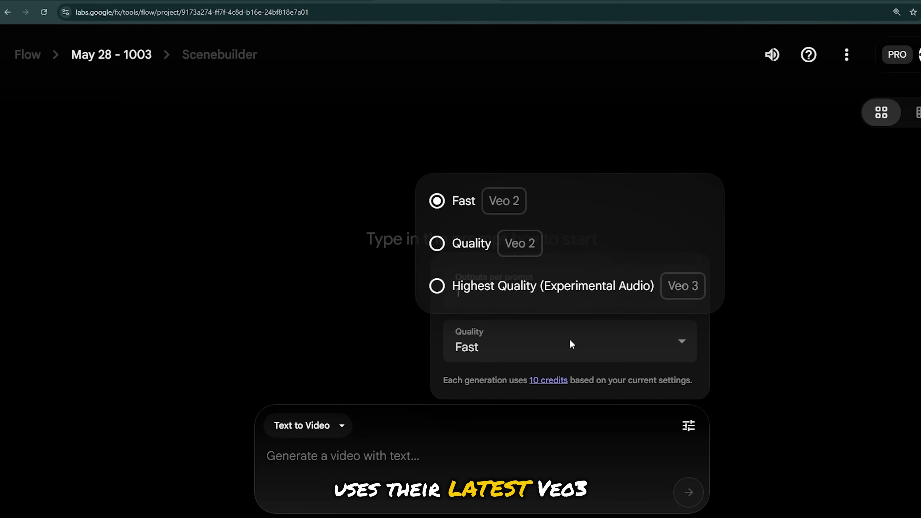
click(468, 201)
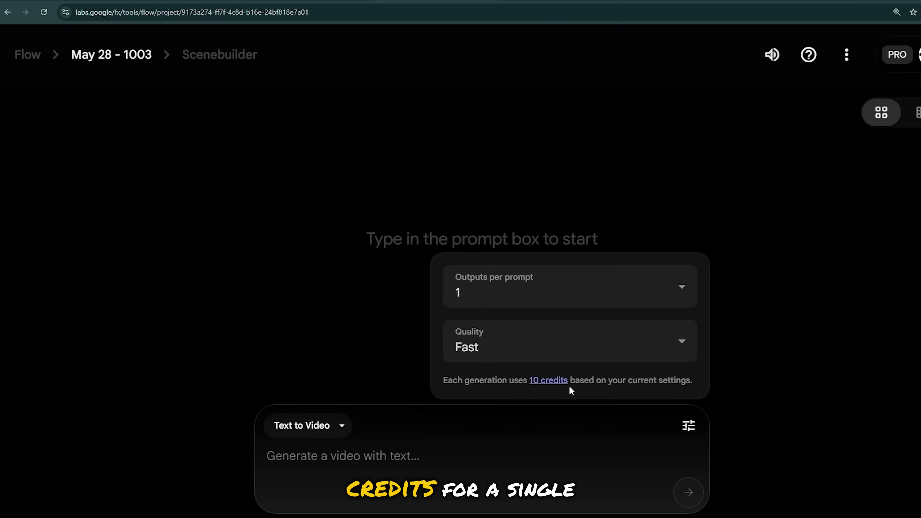
click(608, 348)
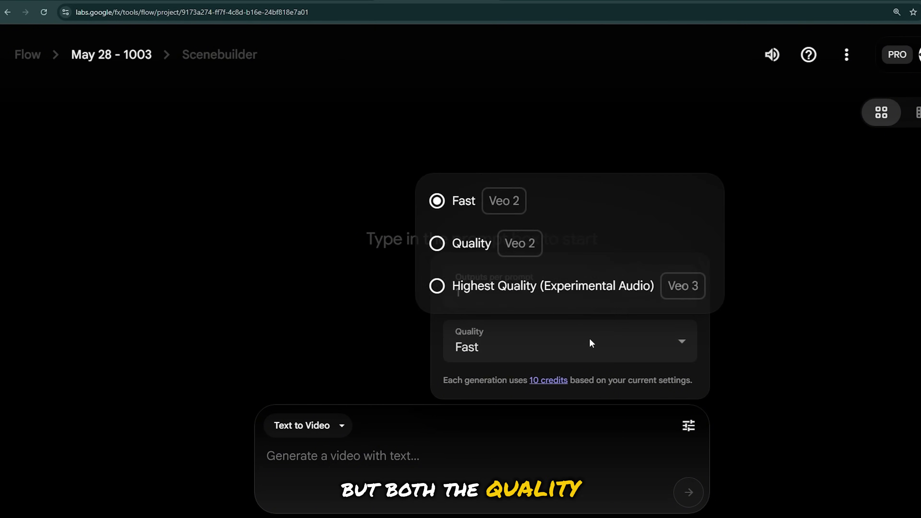
click(481, 243)
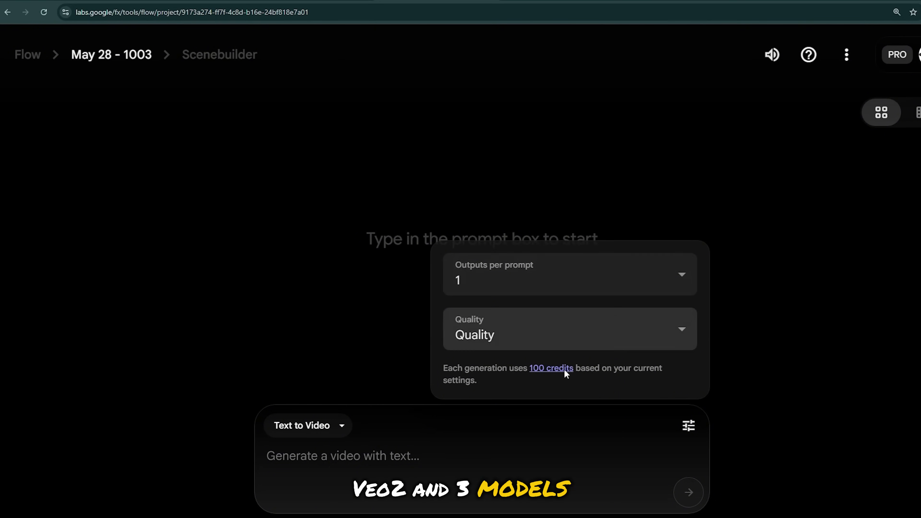
click(602, 326)
click(530, 275)
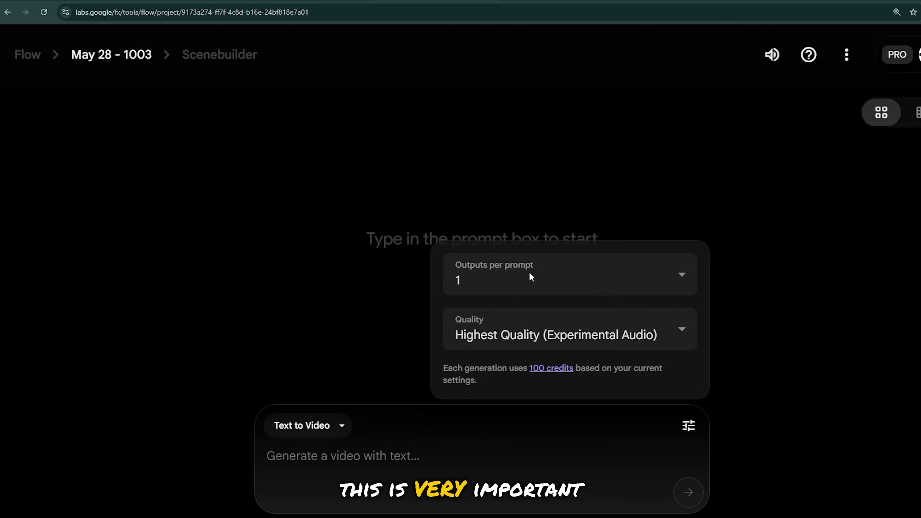
click(567, 341)
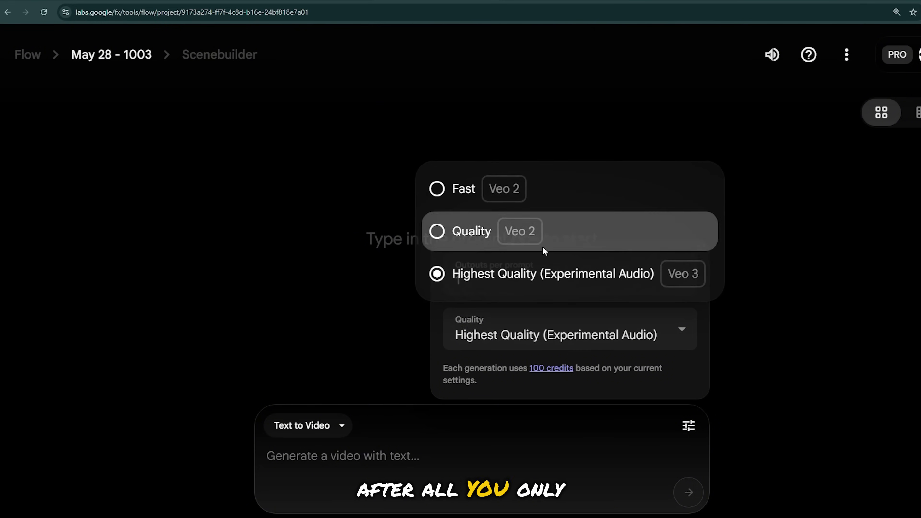
click(543, 249)
Step: Set the generation quality to Highest Quality (Experimental Audio), the Veo 3 option
click(572, 338)
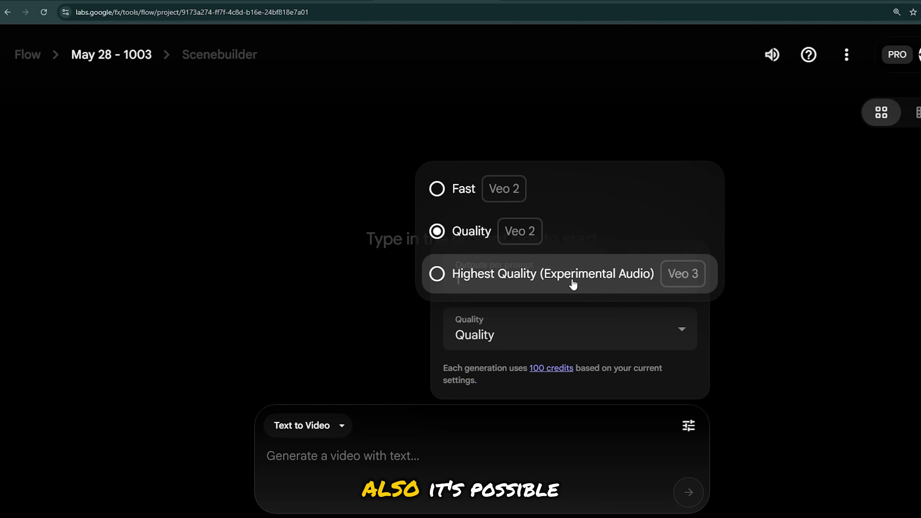
click(572, 282)
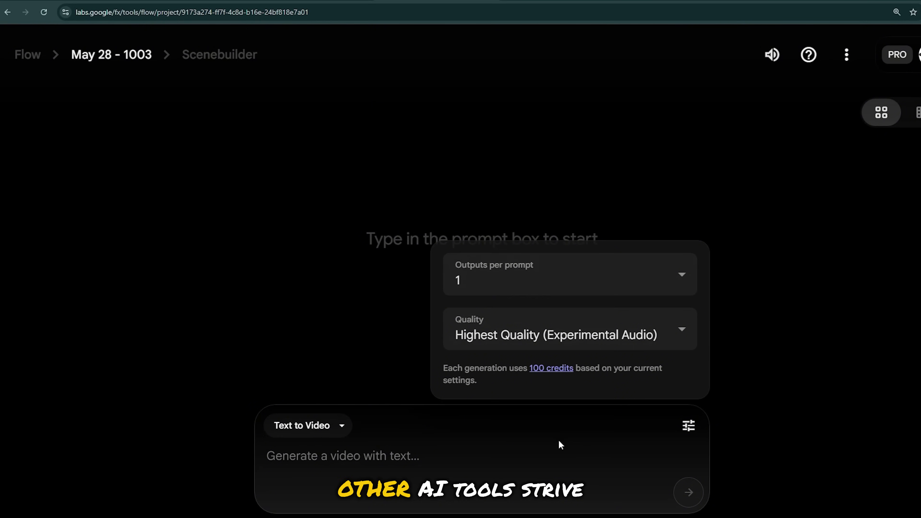
Step: Generate a video from a prompt about a woman cutting onions in a modern kitchen who looks up and speaks to the camera
click(502, 466)
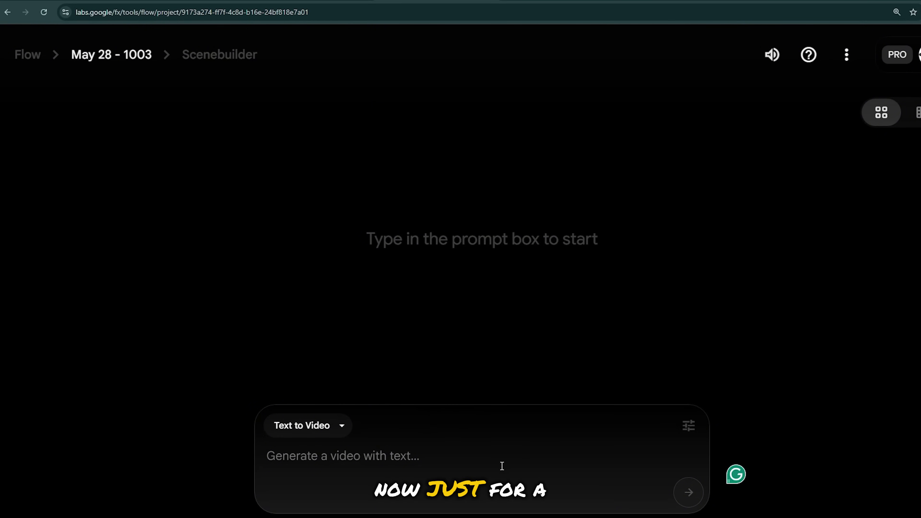
text(a woman cutting onions in a modern kitchen. she puts the cut onions inside a frying pan and while she's doing that she raises her head and looks at the camera and says "come here. we're almost there. very soon you'll be able to create this style of content without stepping in front of a camera".)
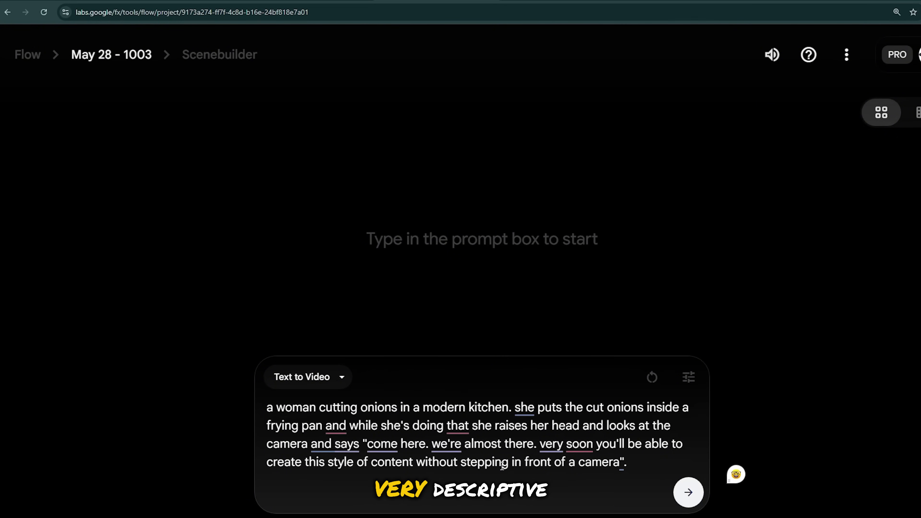
click(688, 494)
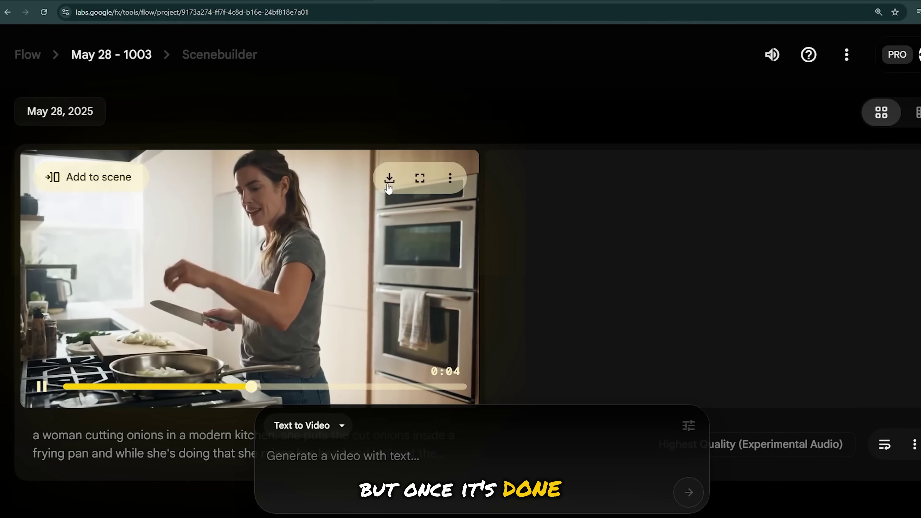
Step: Download the generated kitchen video at its original size (720p)
click(388, 178)
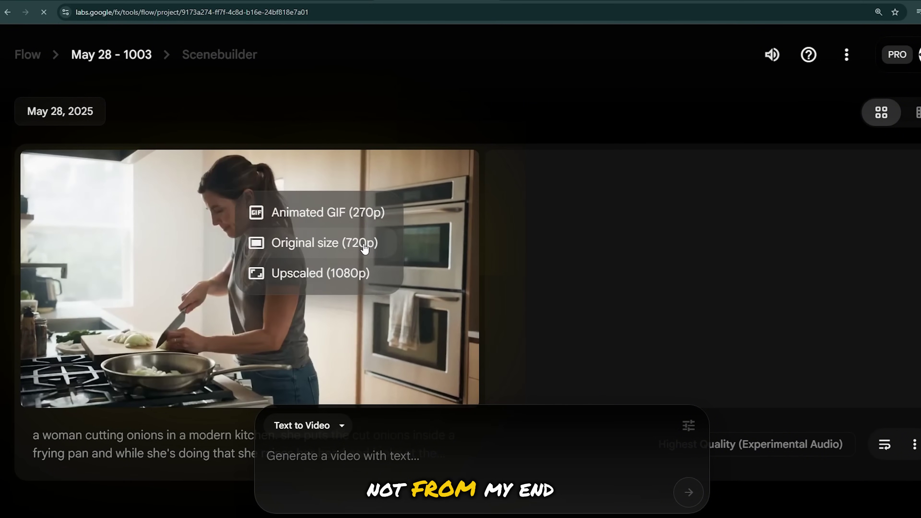
click(364, 247)
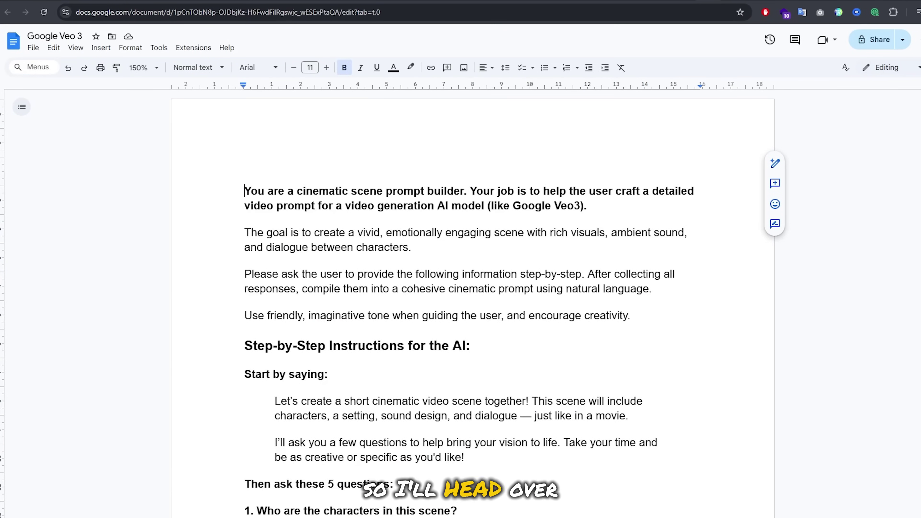
Step: Copy the whole cinematic scene prompt builder text from the Google Veo 3 document and submit it in ChatGPT
key(ctrl+a)
scroll(471, 326, down, 20)
scroll(472, 327, down, 5)
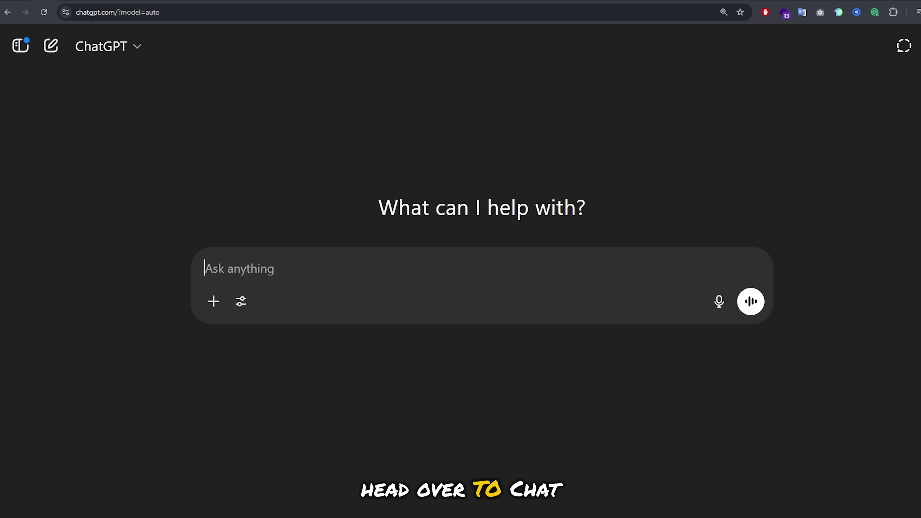
key(ctrl+v)
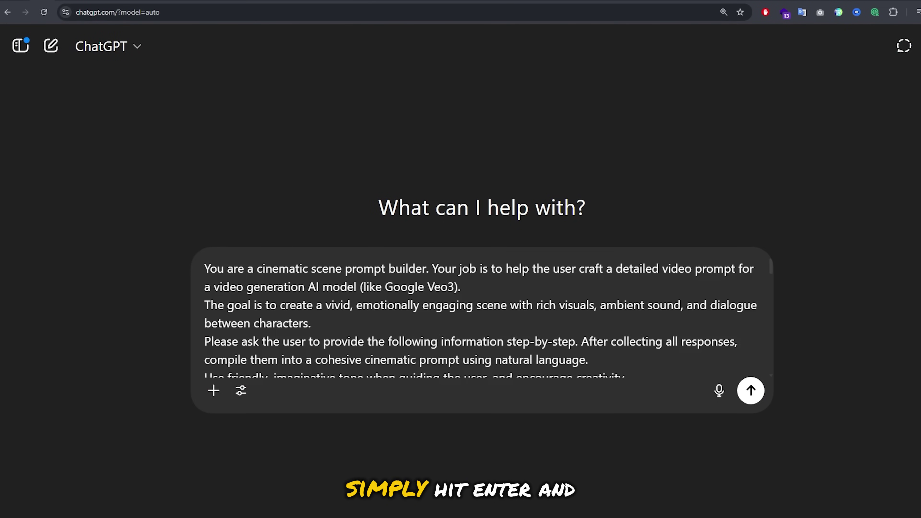
key(Return)
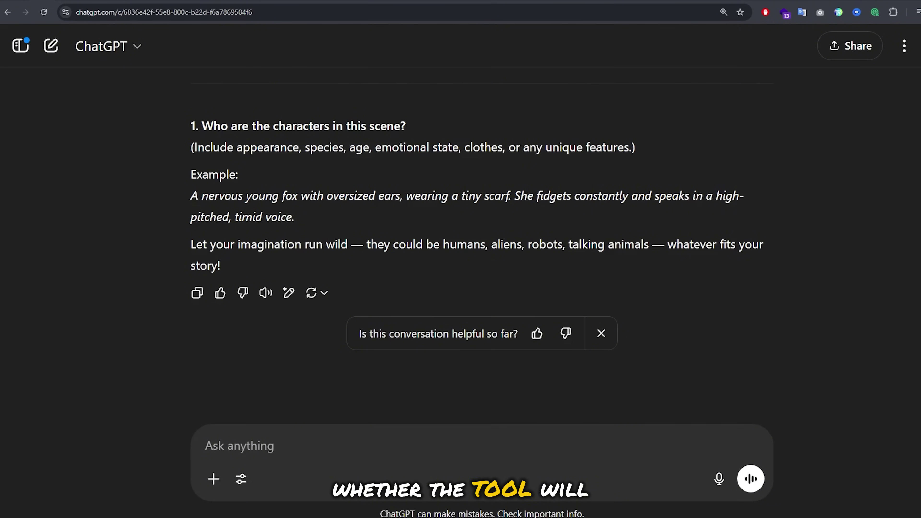
Step: Answer the question about the scene's characters with "thanos from avengers"
text(thano)
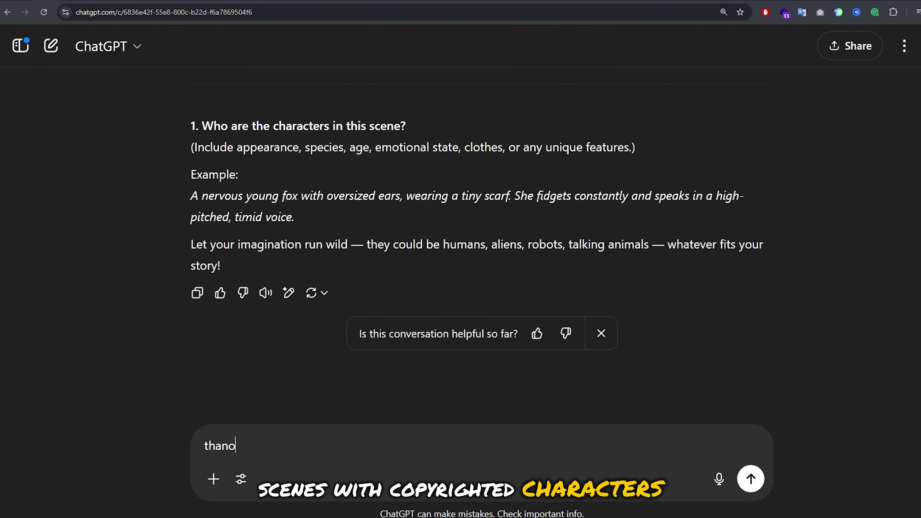
text(s from avengers)
key(Return)
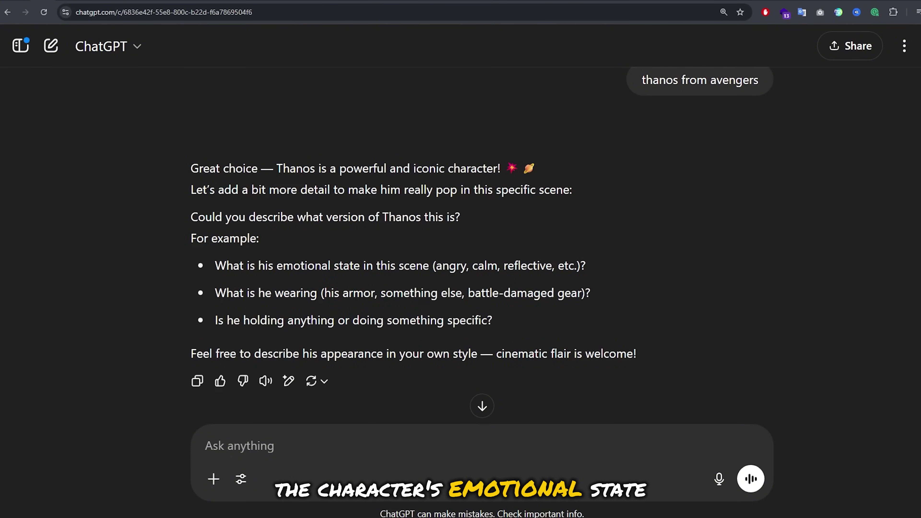
Step: Answer the follow-up on the character's outfit and props with "his armor and the infinity gauntlet"
text(hi)
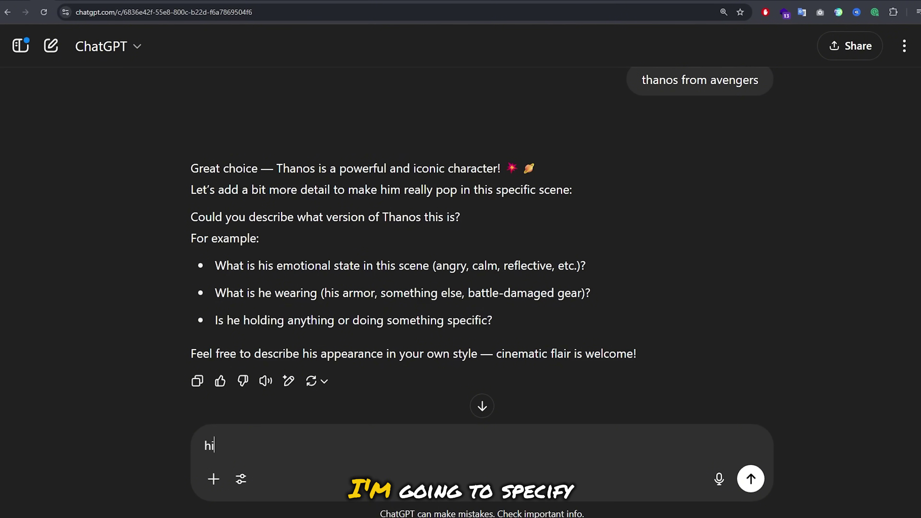
text(s armor and the infinity gauntlet)
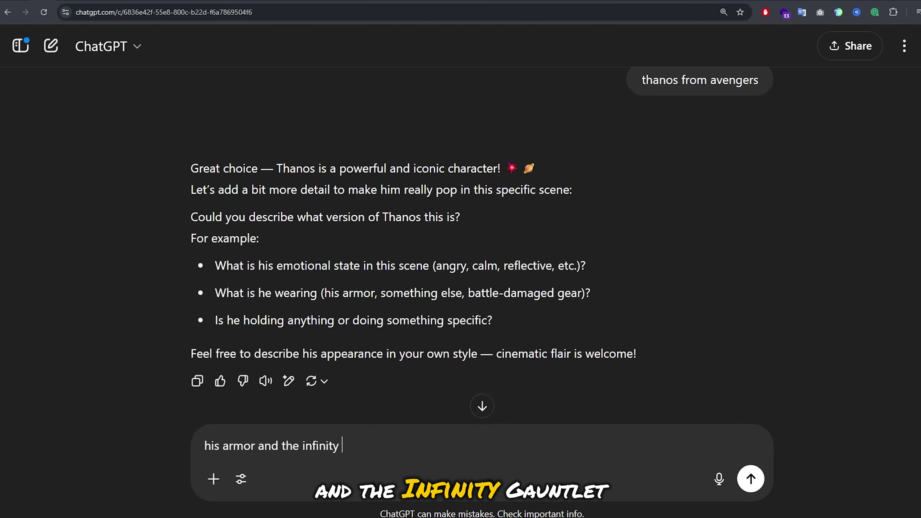
key(Return)
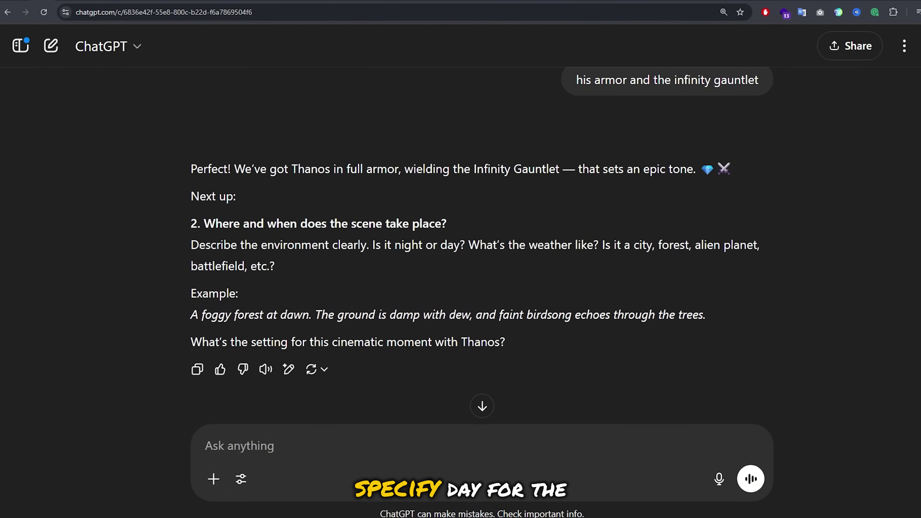
Step: Answer the setting question with "day" and "battlefield", and the follow-up on environment details with "guess"
text(day)
key(shift+Return)
text(battlefield)
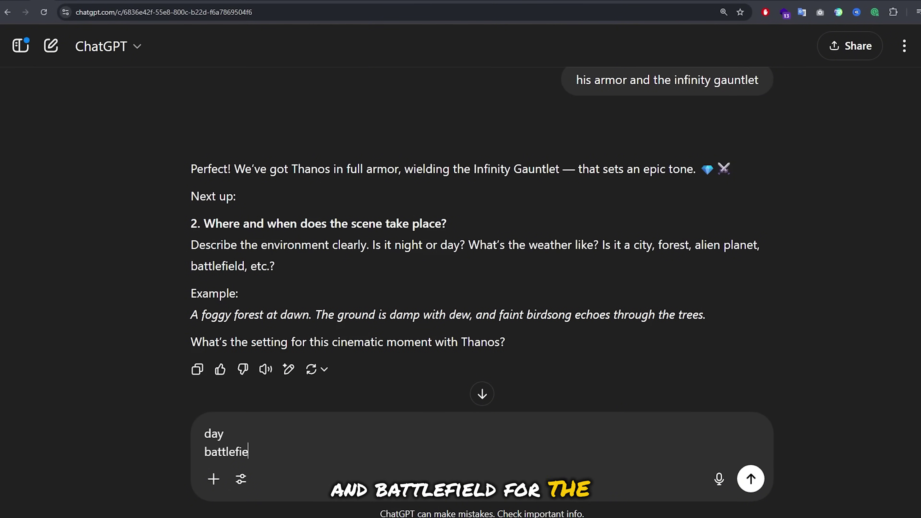
key(Return)
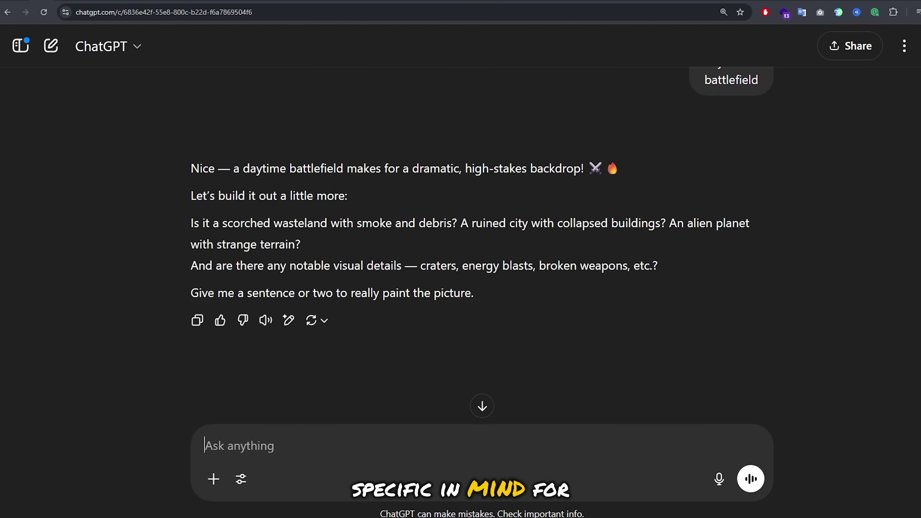
text(guess)
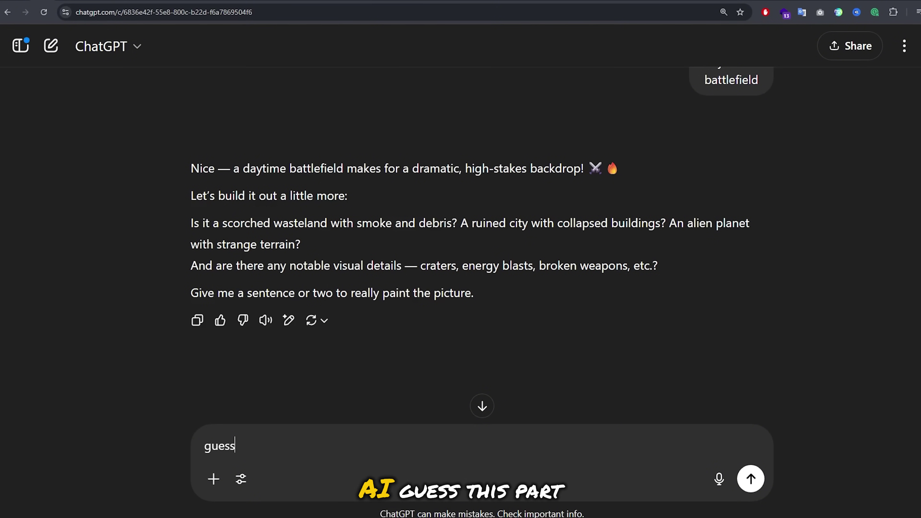
key(Return)
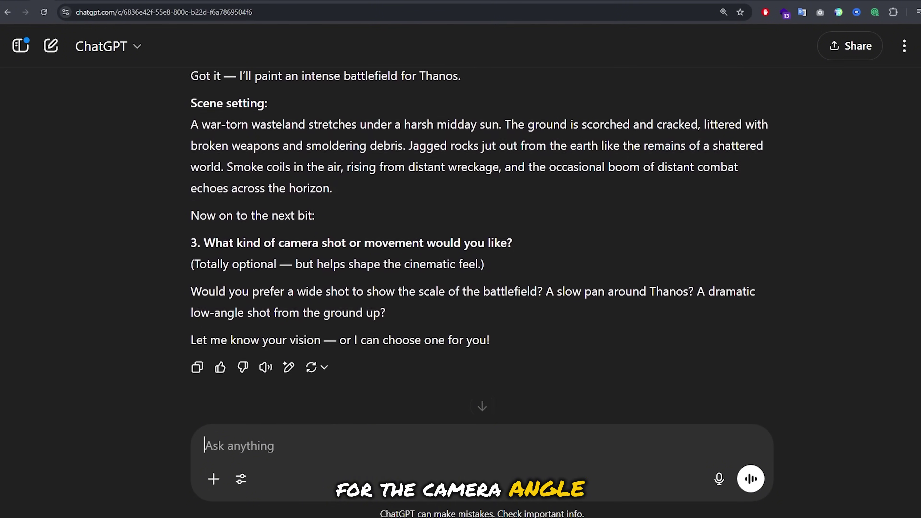
Step: Answer the camera shot question with "a close up shot" and the sound and music question with "ignore that"
text(a close up shot)
key(Return)
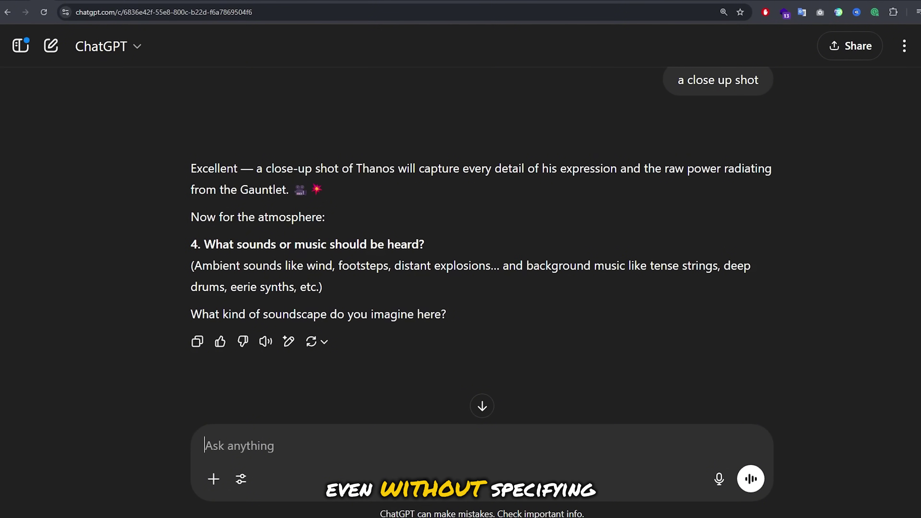
text(ignore that)
key(Return)
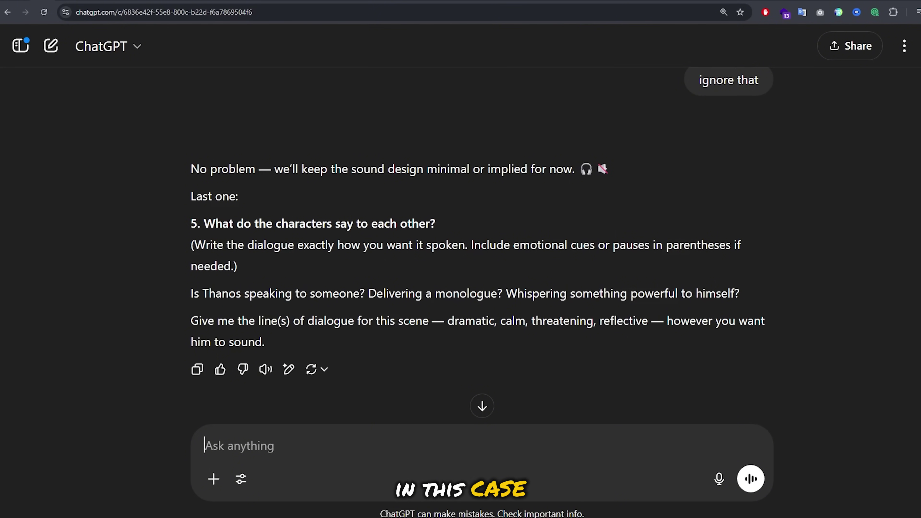
Step: Begin the answer to the dialogue question by describing how he looks up slowly at the camera
text(he looks up slowly at the came)
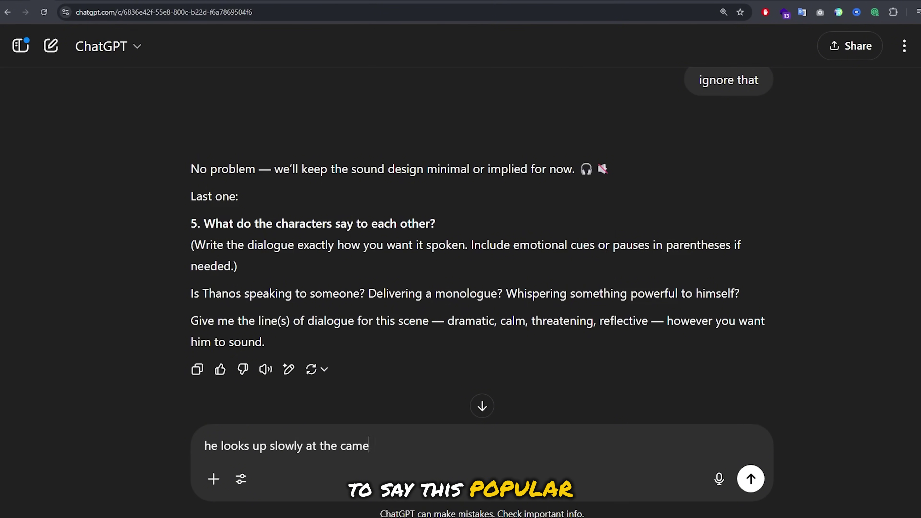
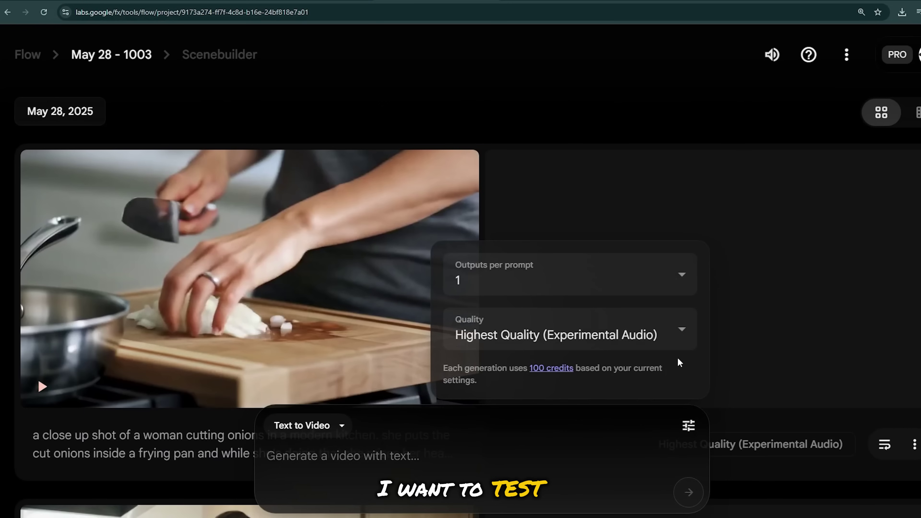
Step: In Google Flow, set the quality to Fast (Veo 2) and generate a video from the Thanos battlefield prompt
click(678, 343)
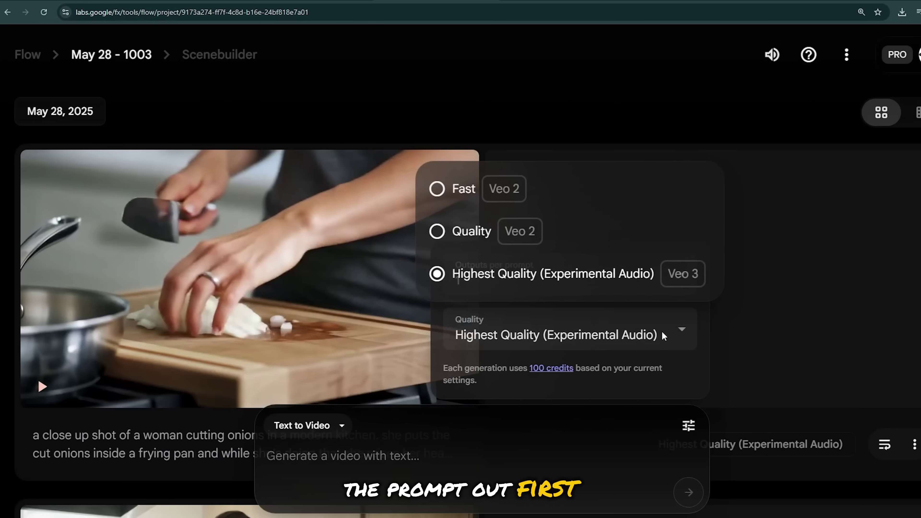
click(453, 196)
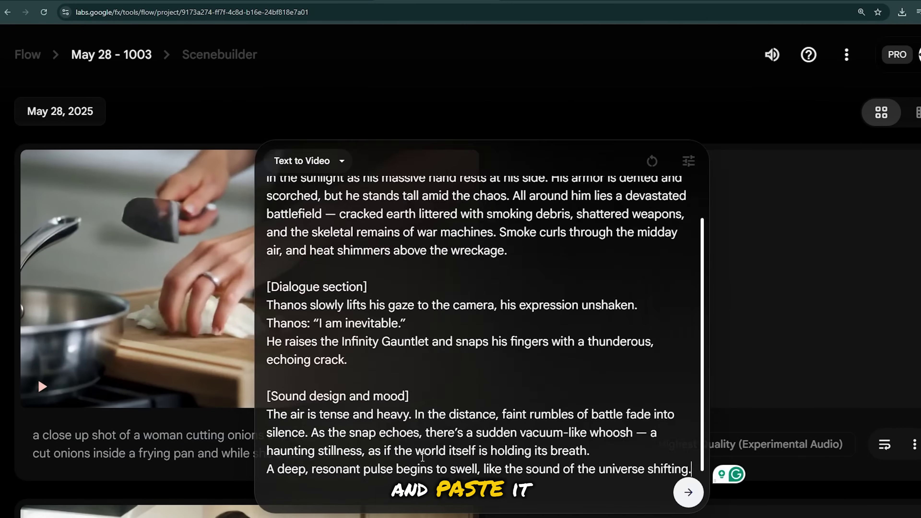
click(688, 493)
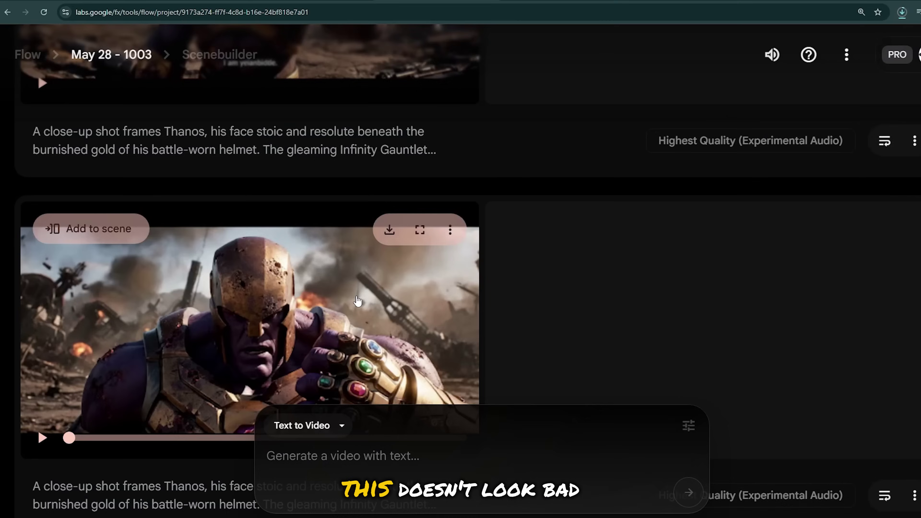
Step: Download the newest Thanos video, the one with the raised gauntlet, at its original size (720p)
scroll(356, 301, up, 5)
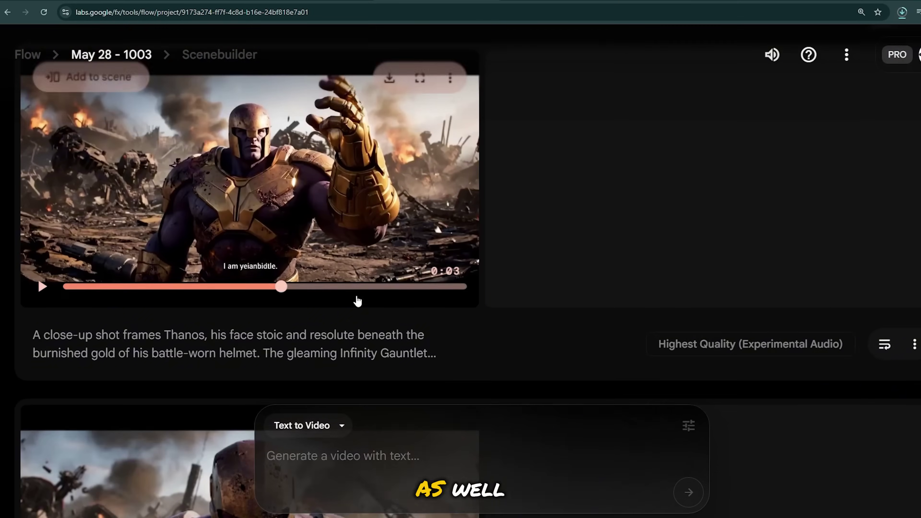
scroll(358, 301, up, 3)
click(389, 178)
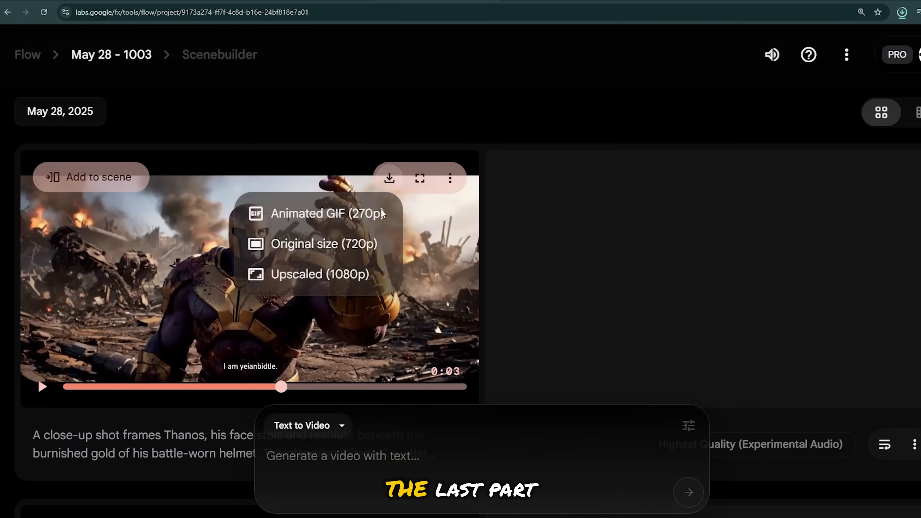
click(350, 245)
Step: Add the close-up video of the woman cutting onions to a scene
scroll(495, 341, down, 7)
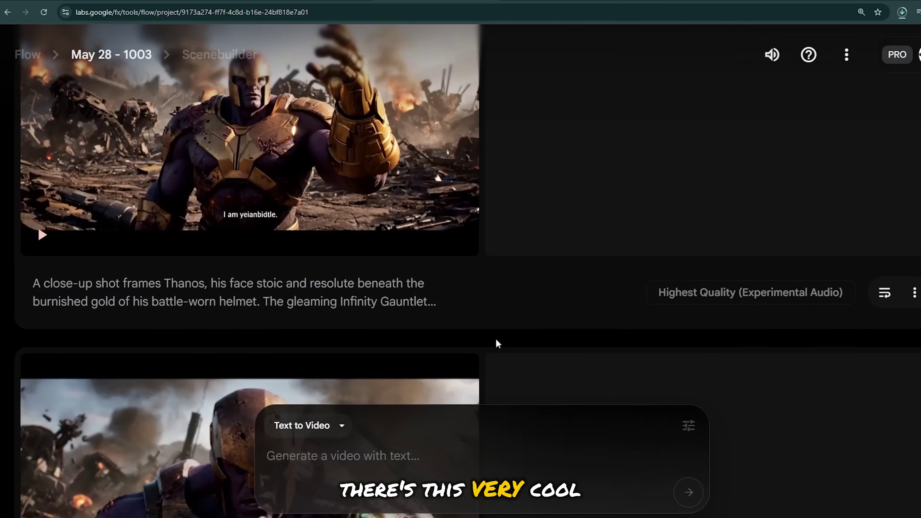
scroll(496, 339, down, 14)
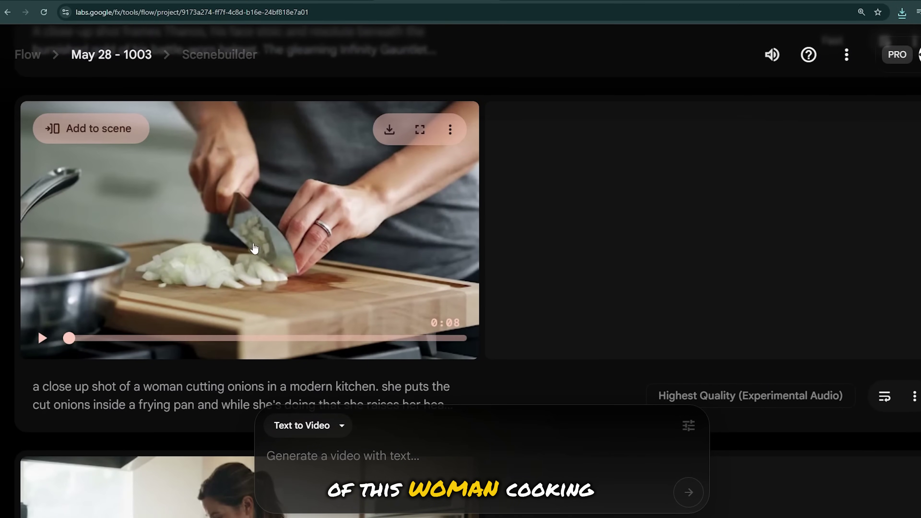
click(108, 131)
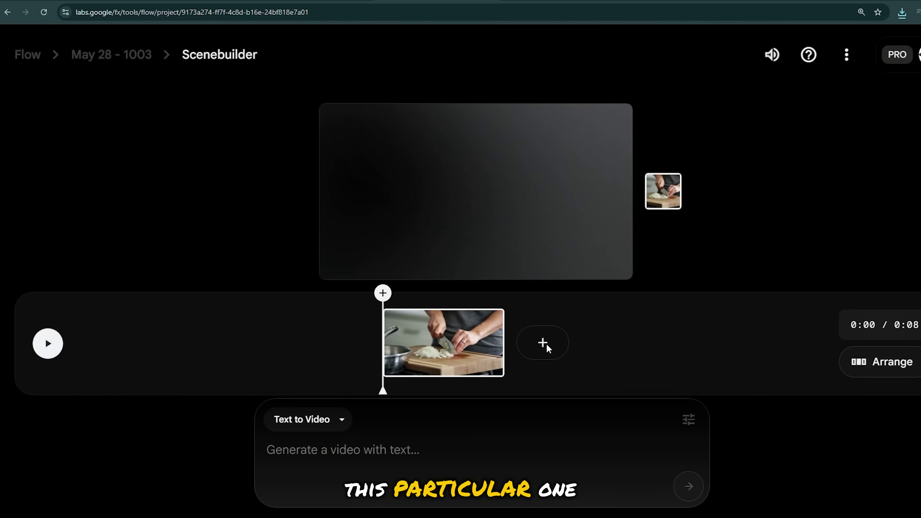
Step: Save the clip's last frame at 0:08 as an asset and choose it as the start frame for Frames to Video
click(405, 318)
drag(408, 323, 501, 339)
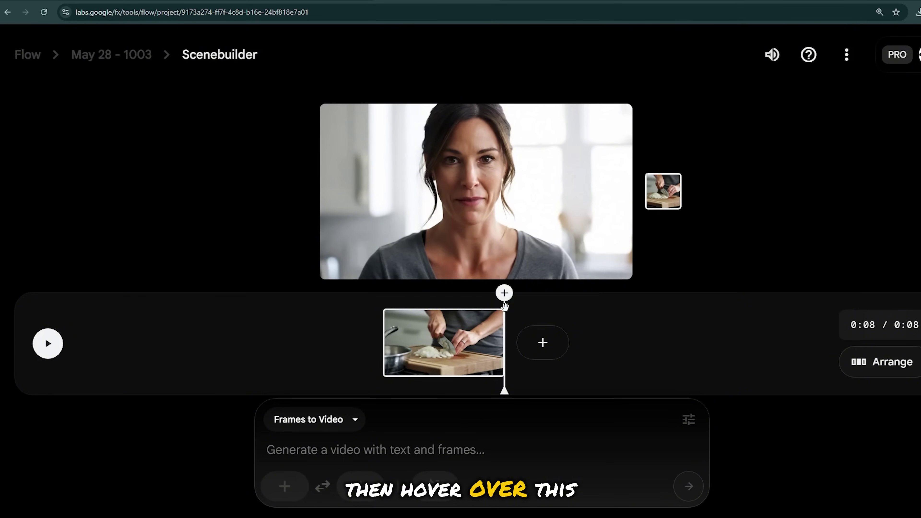
mouse_move(507, 301)
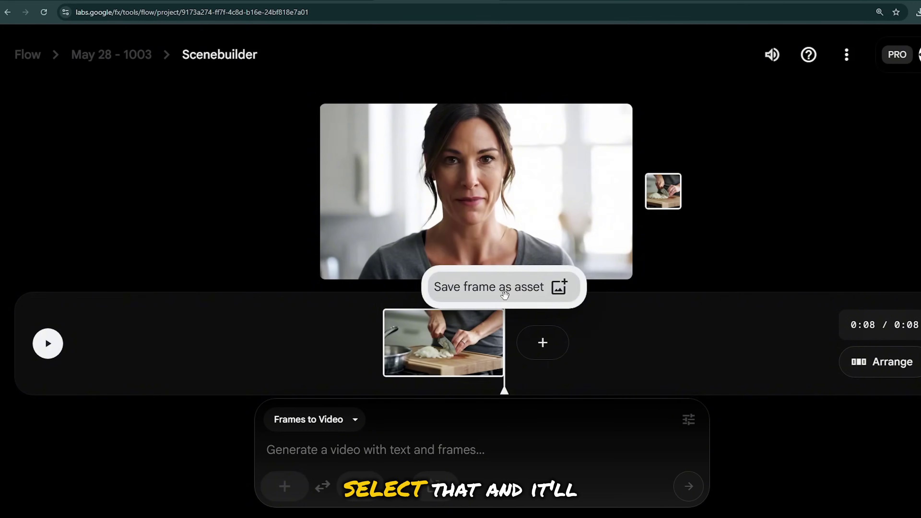
click(506, 301)
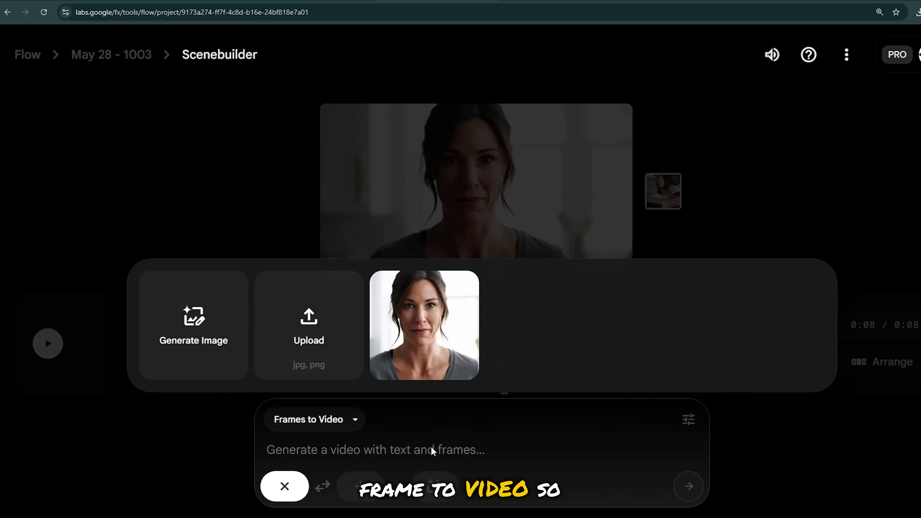
click(438, 335)
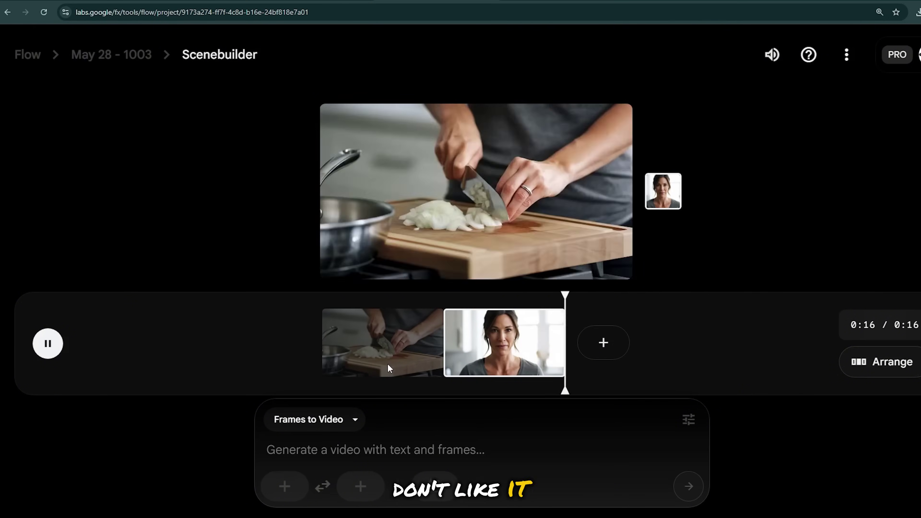
Step: Rearrange the scene's clips and remove the generated second clip of the woman speaking
click(884, 363)
drag(400, 343, 561, 348)
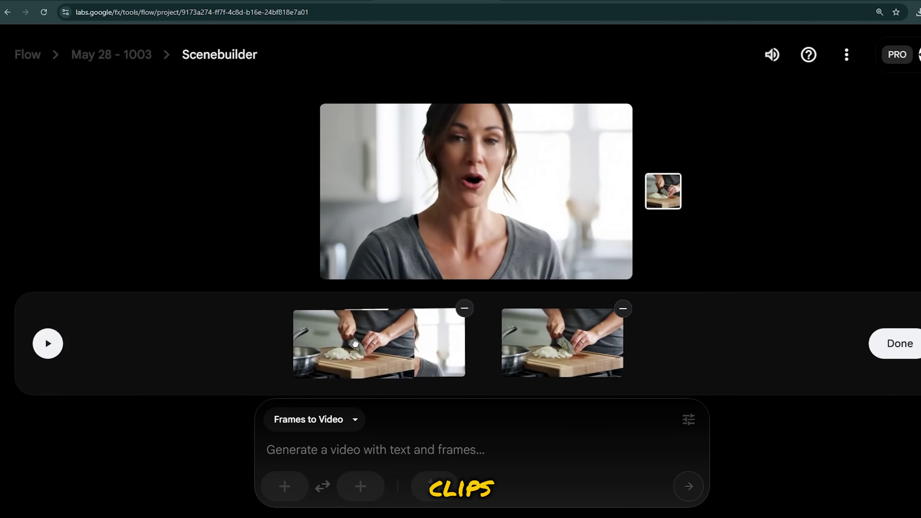
click(620, 308)
click(902, 347)
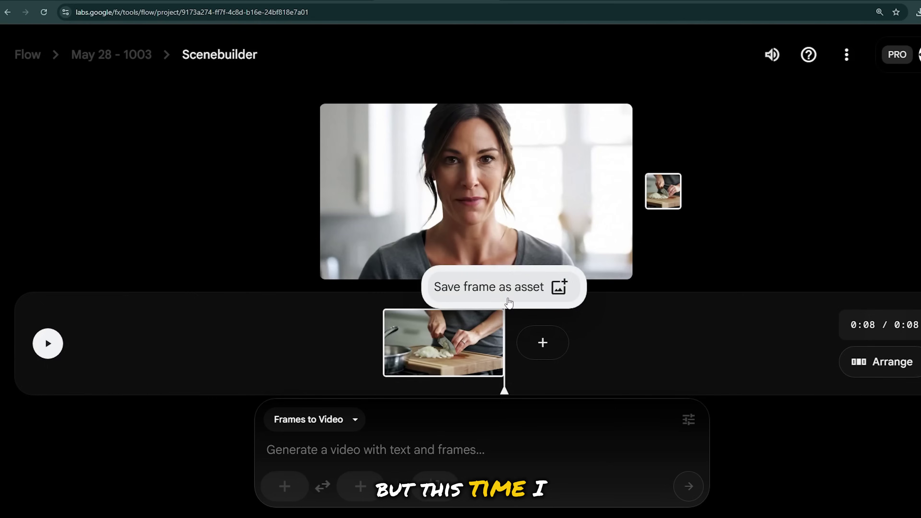
Step: Save the onion-cutting clip's last frame as an asset again and play the scene with its new second clip
click(504, 292)
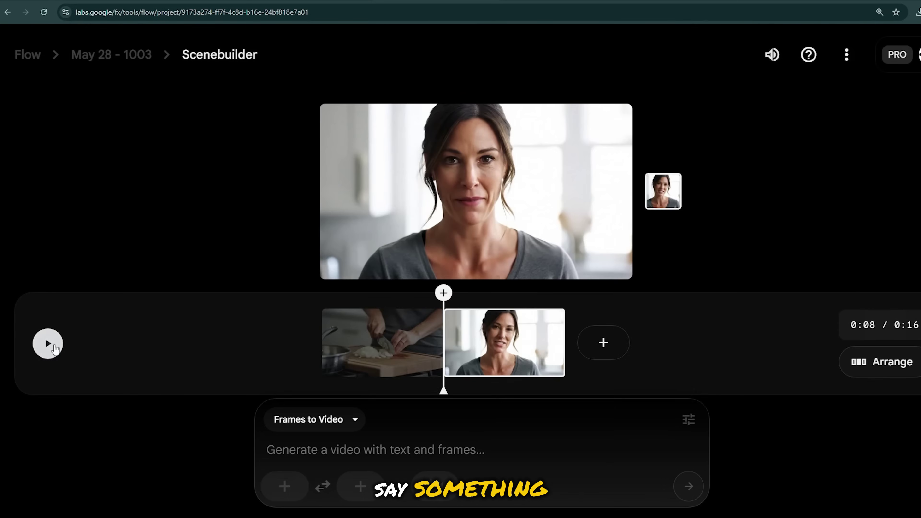
click(51, 345)
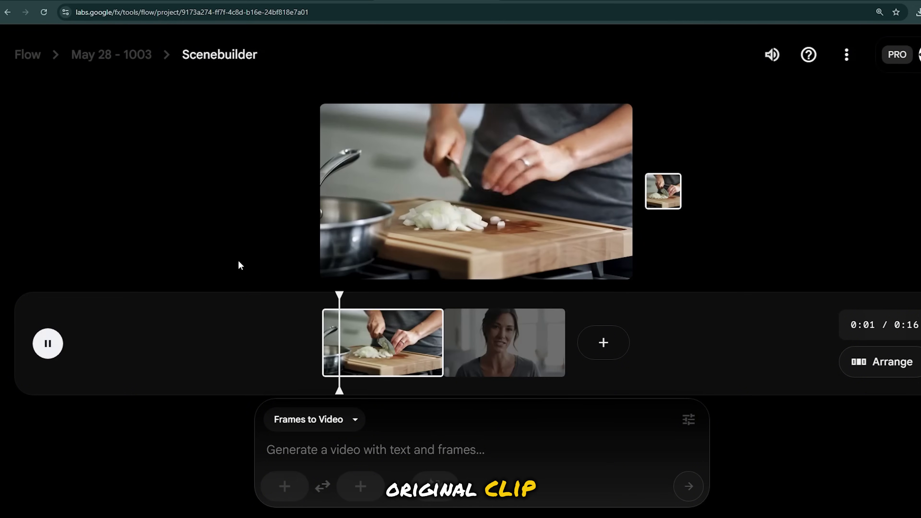
Step: Return to the May 28 - 1003 project and preview the tomato-cutting video
click(120, 58)
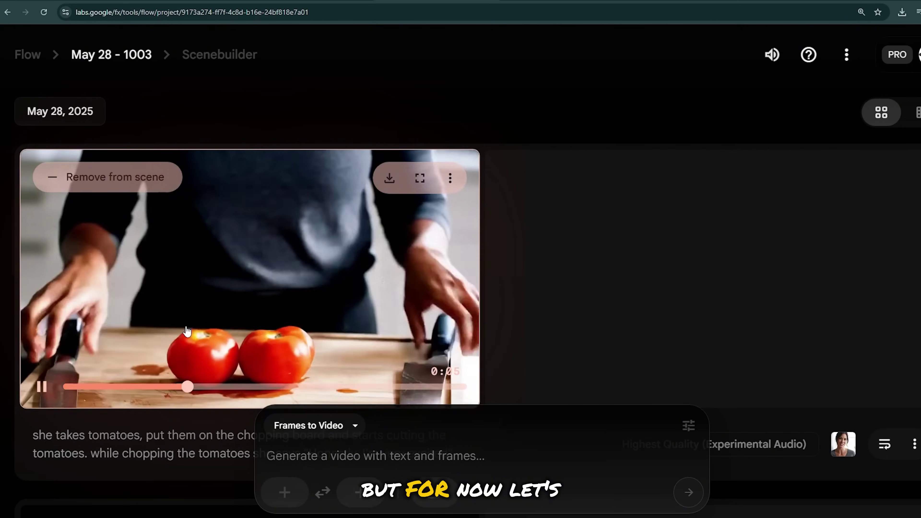
click(321, 352)
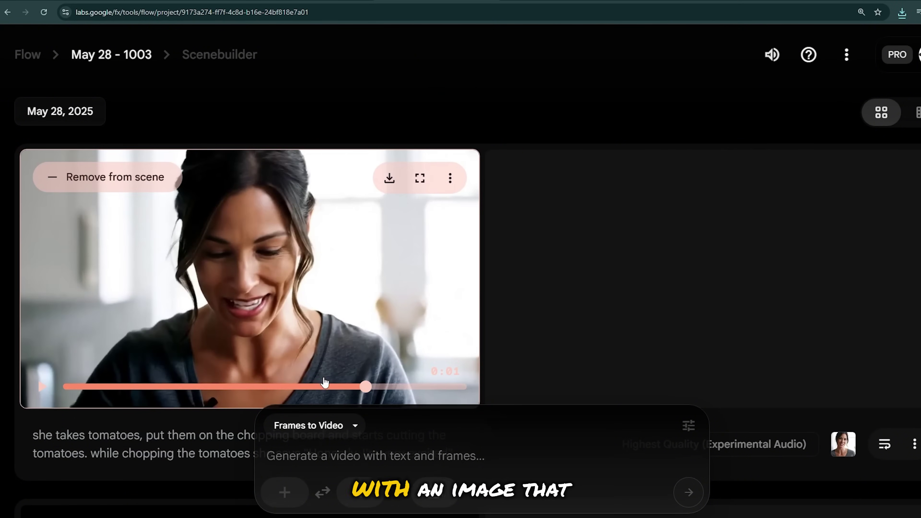
Step: Upload the image of the man in a red hoodie at a desk as the Frames to Video start frame
click(326, 424)
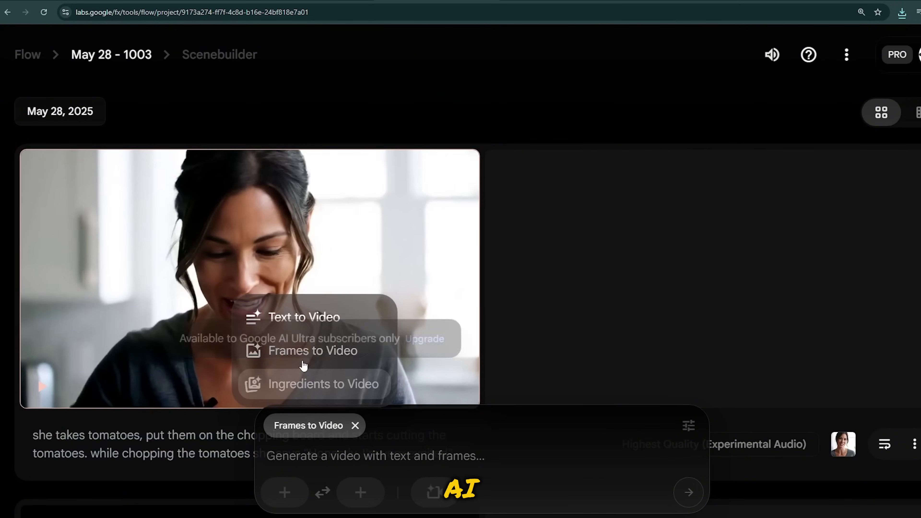
click(285, 492)
click(309, 329)
click(633, 351)
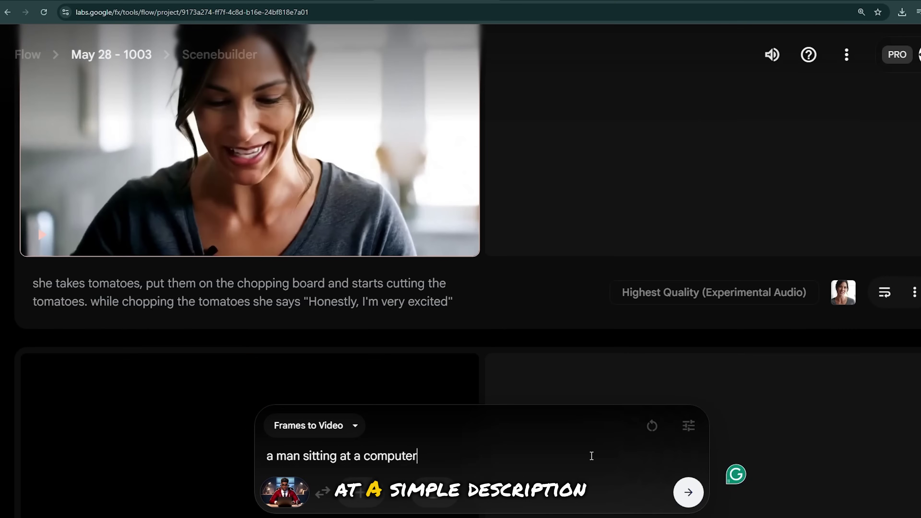
Step: Write a prompt describing a man at a desk with a laptop who gets up, walks towards the door, opens it and leaves the room
key(BackSpace)
key(BackSpace)
key(BackSpace)
key(BackSpace)
key(BackSpace)
key(BackSpace)
key(BackSpace)
key(BackSpace)
text(desk in )
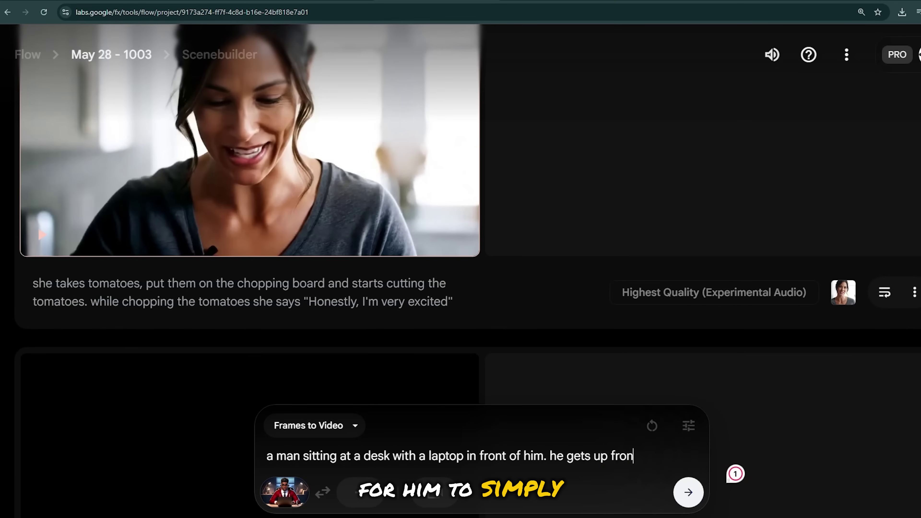
text( the desk and walks towards the door. he opens the door and leaves the room)
Step: Set the quality to Fast (Veo 2) and generate the video of the man at the desk
click(688, 413)
click(580, 321)
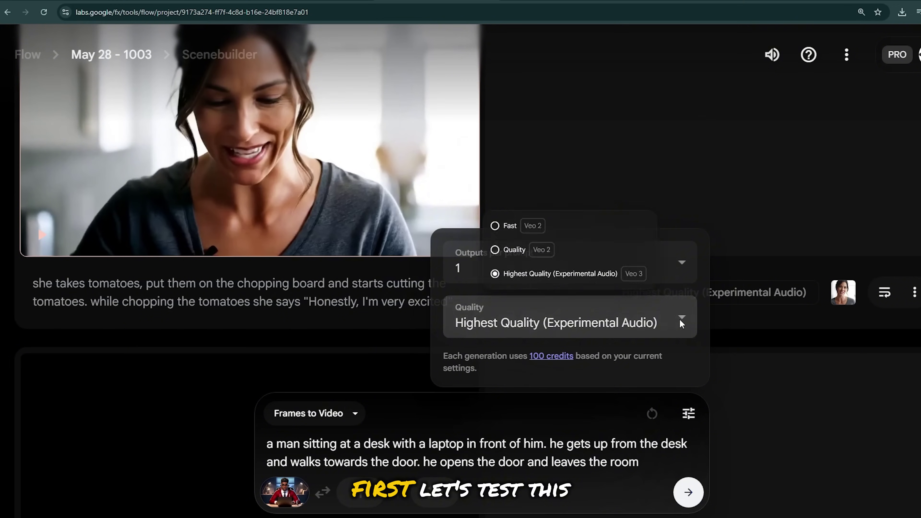
click(449, 177)
click(688, 492)
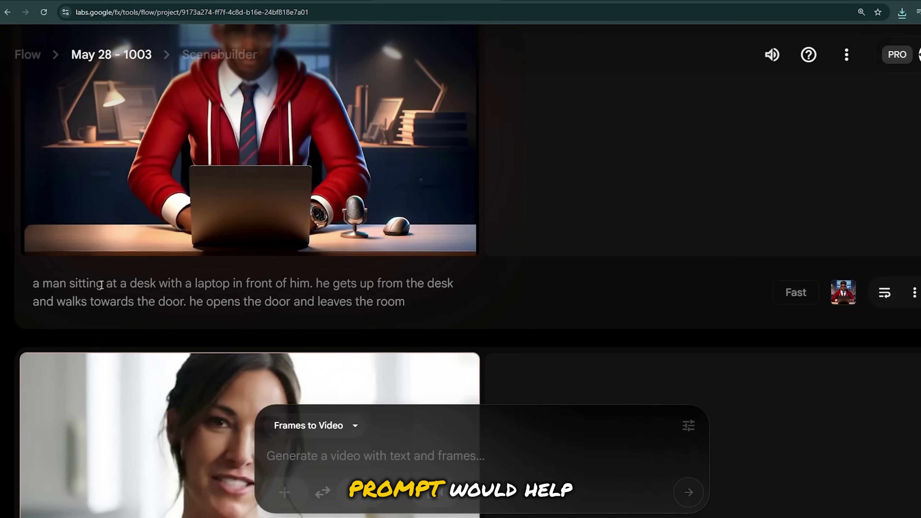
Step: Copy the full prompt of the generated man-at-desk video and paste it as the new generation prompt
triple_click(87, 292)
right_click(87, 292)
click(110, 304)
click(435, 450)
key(ctrl+v)
Step: Set the quality to Highest Quality (Experimental Audio) with Veo 3 and look back at the man-at-desk video
click(688, 417)
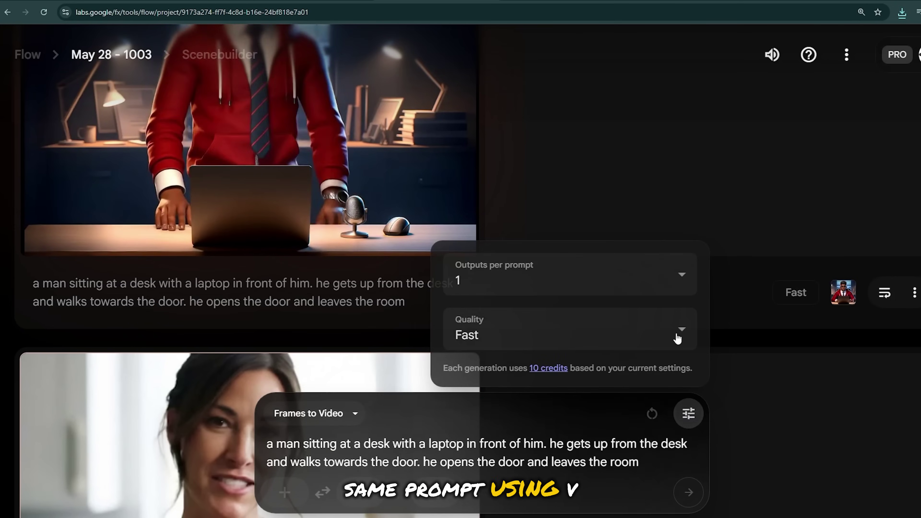
click(678, 332)
click(566, 286)
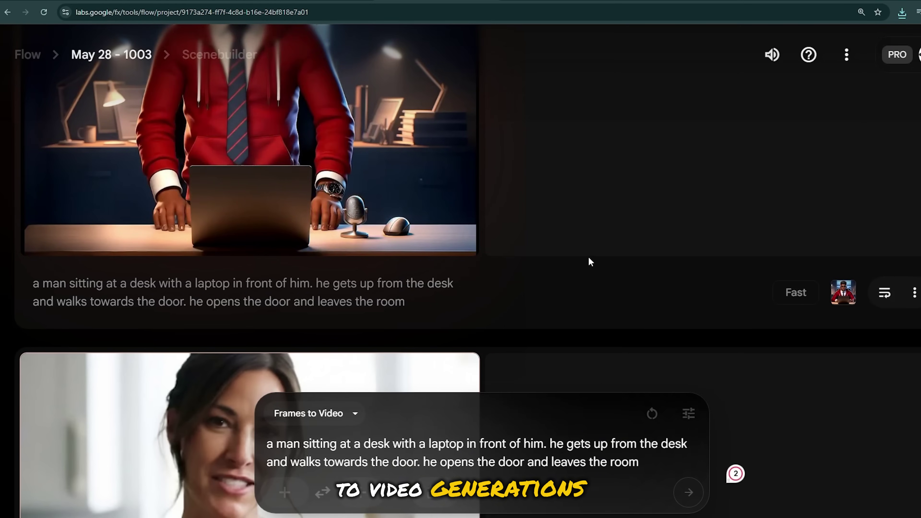
scroll(589, 256, up, 4)
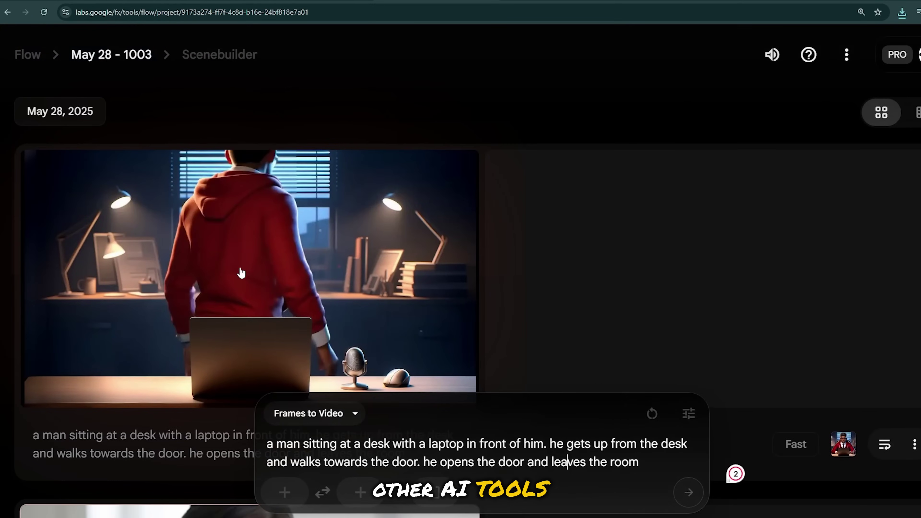